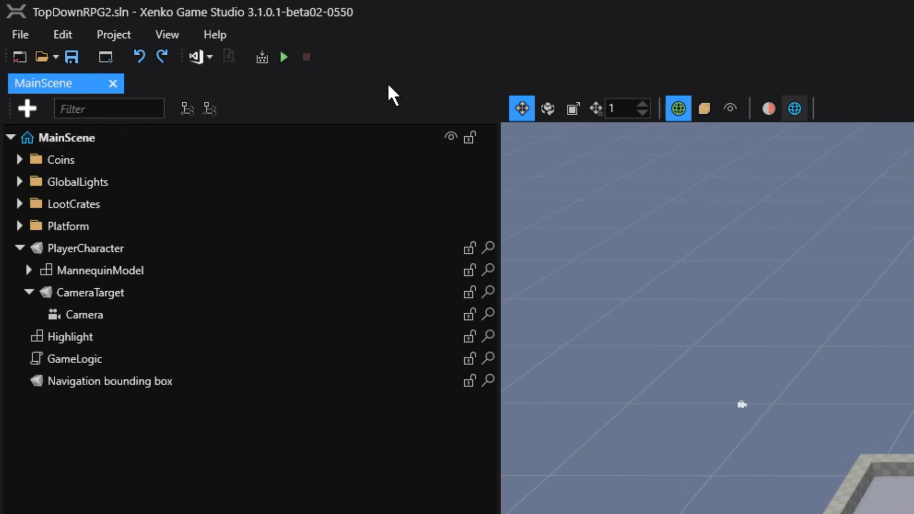
# - Filter the scene tree for 'loot', clear it, expand and collapse all, then expand MainScene
pyautogui.write('loot')
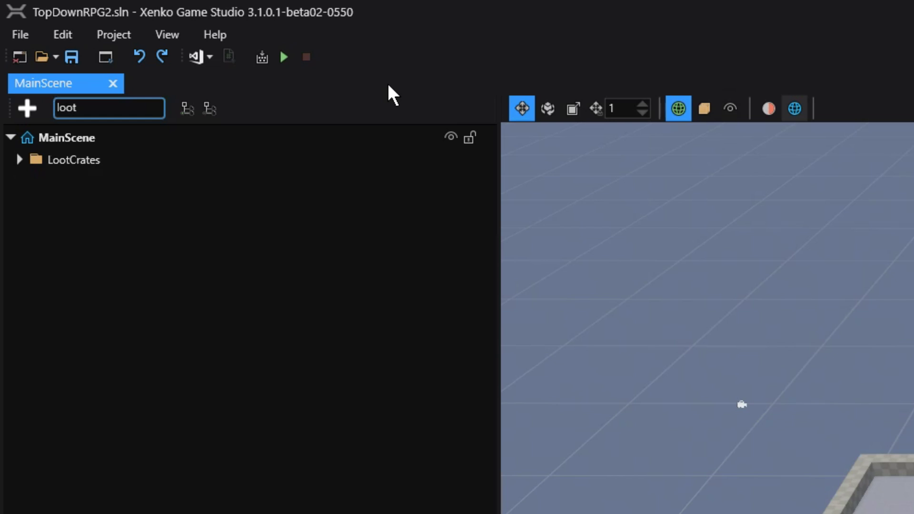
pyautogui.press('BackSpace')
pyautogui.press('BackSpace')
pyautogui.press('BackSpace')
pyautogui.press('BackSpace')
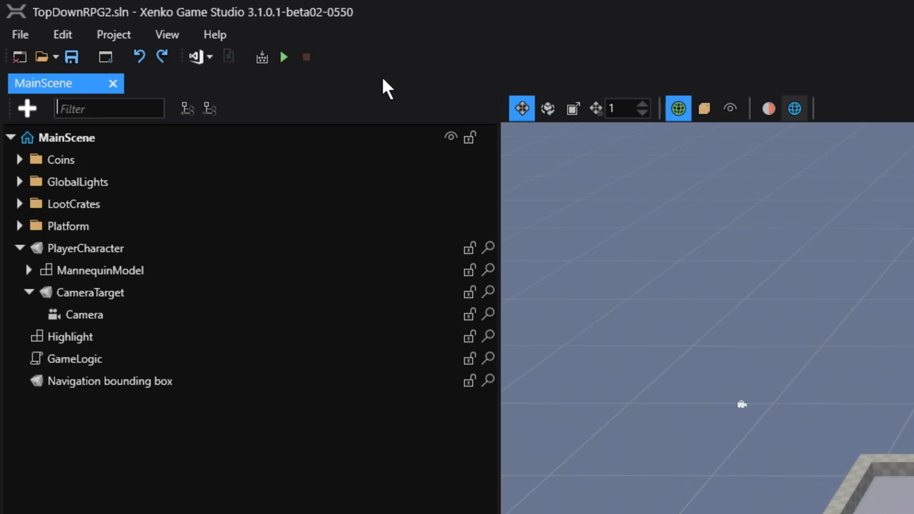
pyautogui.click(185, 106)
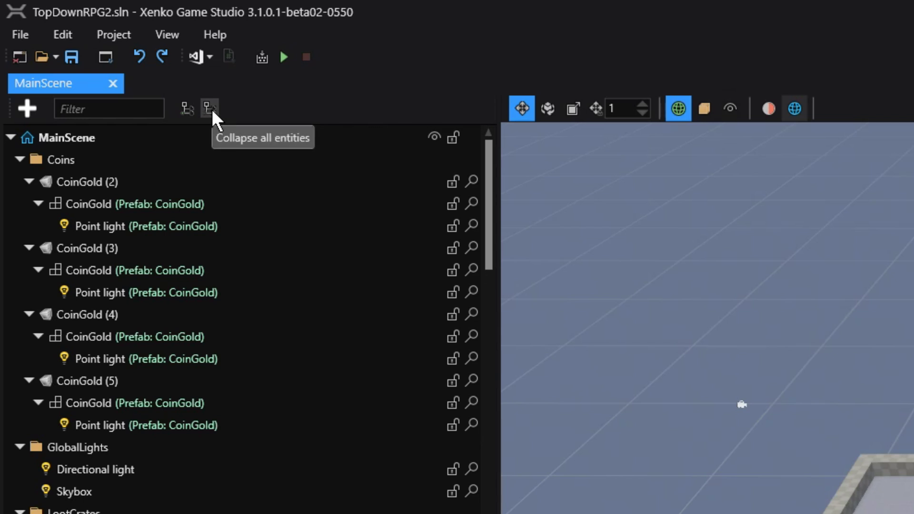
pyautogui.click(212, 109)
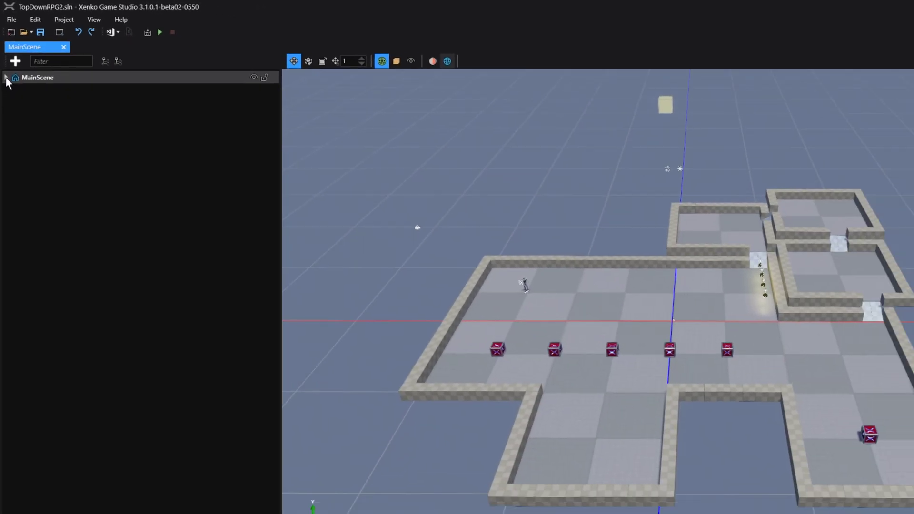
pyautogui.click(8, 116)
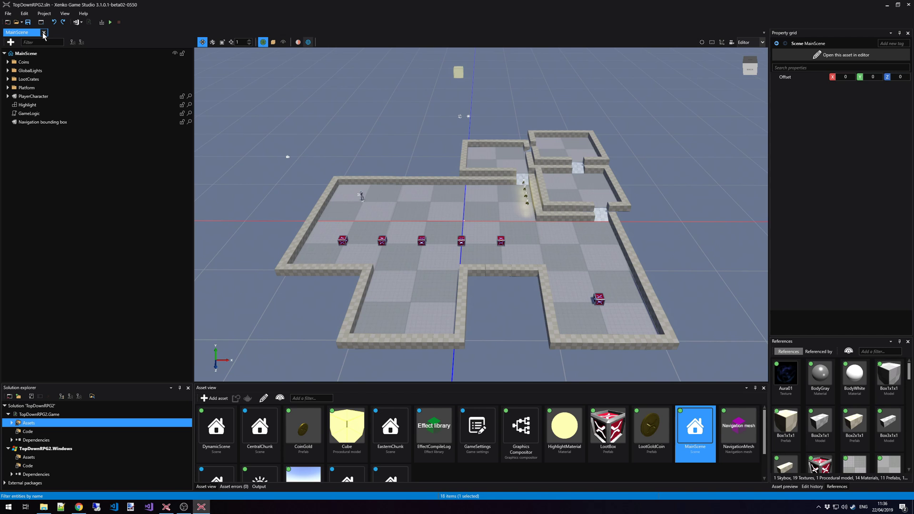
pyautogui.click(44, 32)
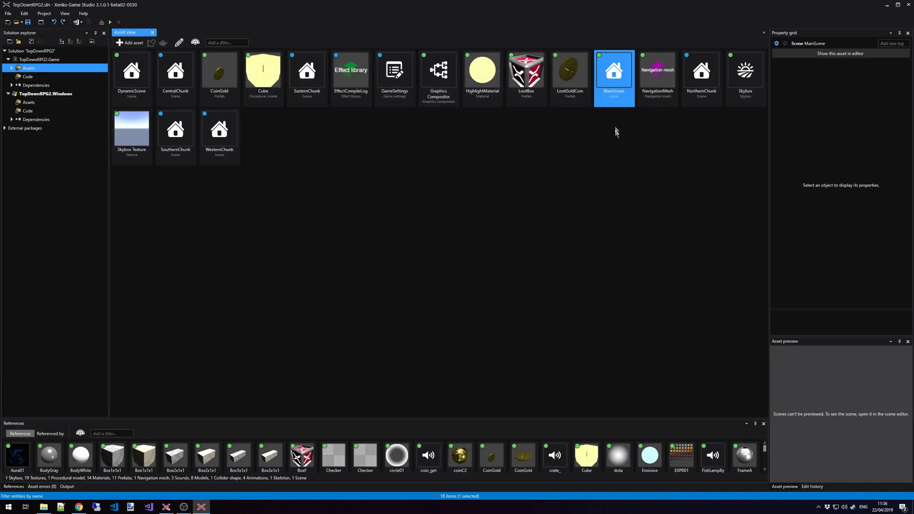
pyautogui.doubleClick(625, 70)
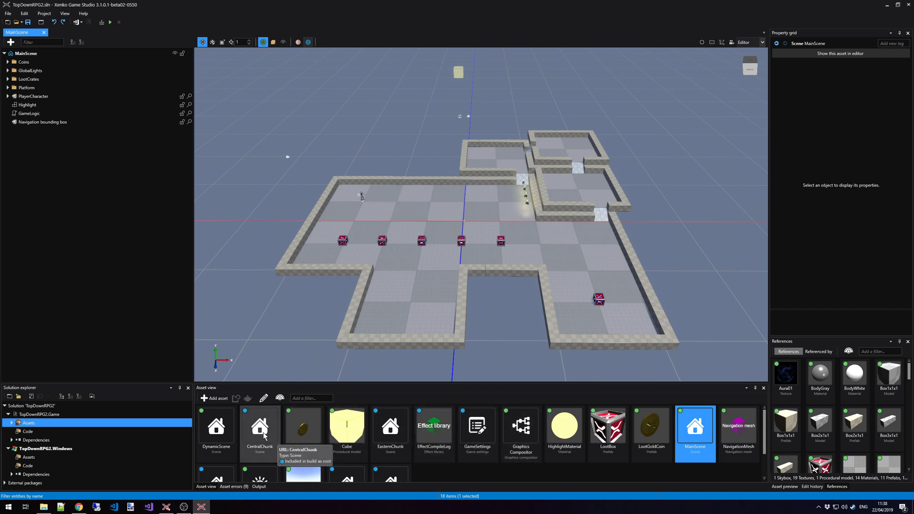
# - Drop the CentralChunk scene into the level as a child scene of MainScene
pyautogui.moveTo(265, 435); pyautogui.dragTo(102, 206)
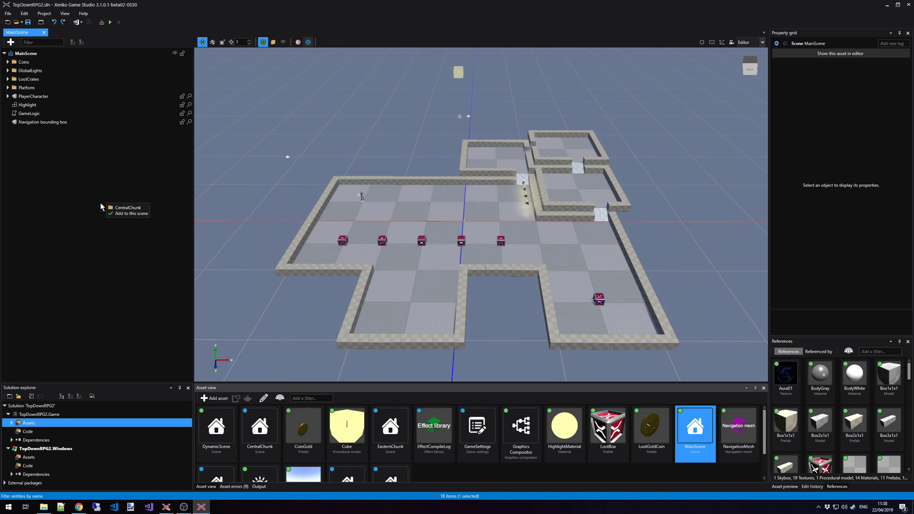
pyautogui.moveTo(100, 202); pyautogui.dragTo(100, 201)
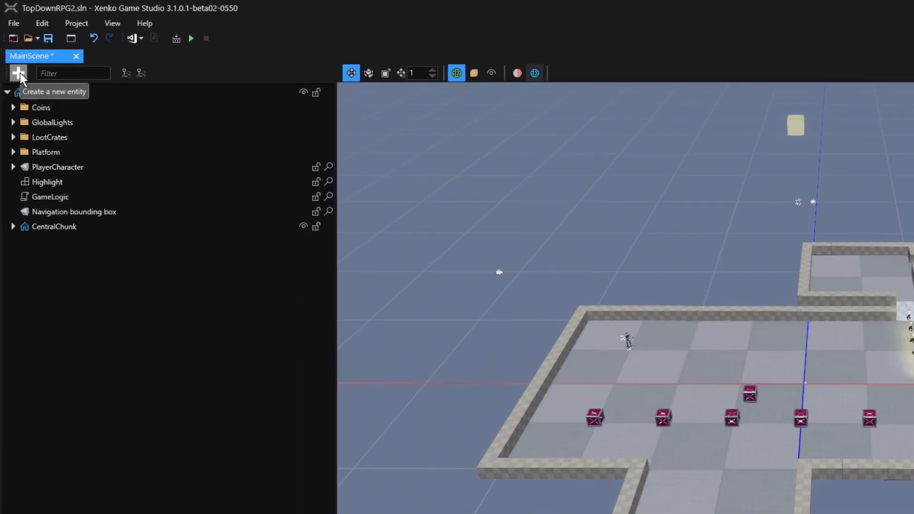
# - Add a new empty entity called Entity directly to MainScene
pyautogui.click(19, 73)
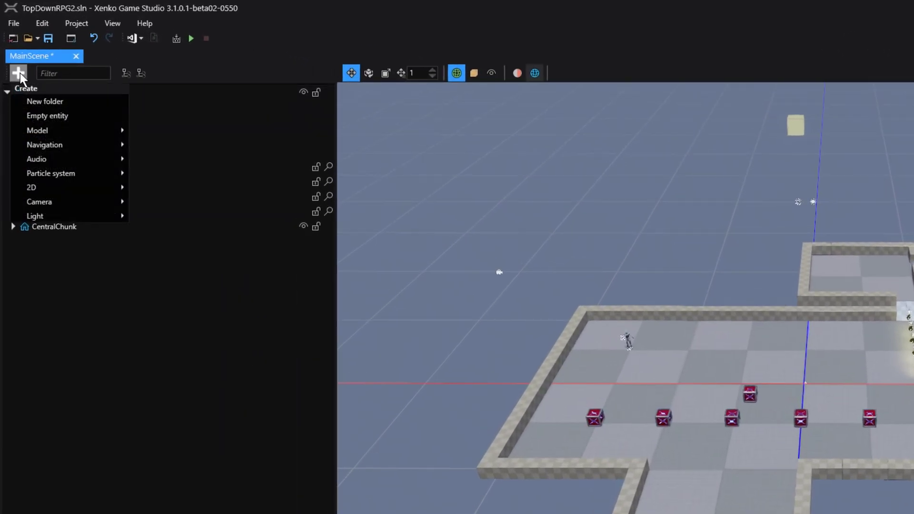
pyautogui.click(52, 116)
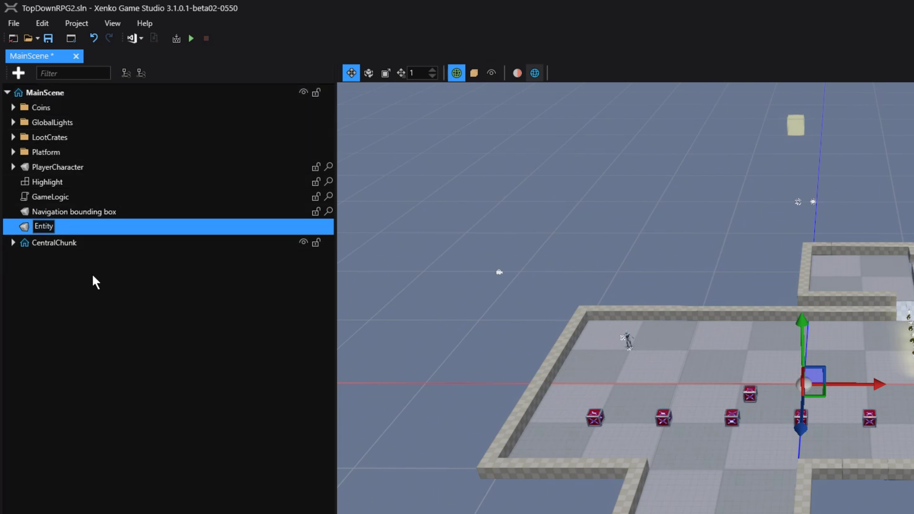
pyautogui.rightClick(71, 246)
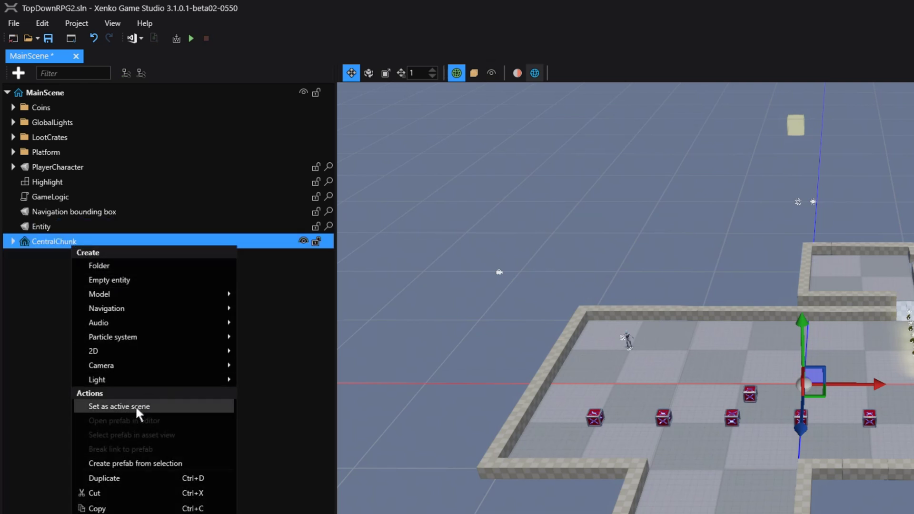
# - Make CentralChunk active, add an empty entity inside it, and offset it to X 0.972, Y 11.316
pyautogui.click(169, 406)
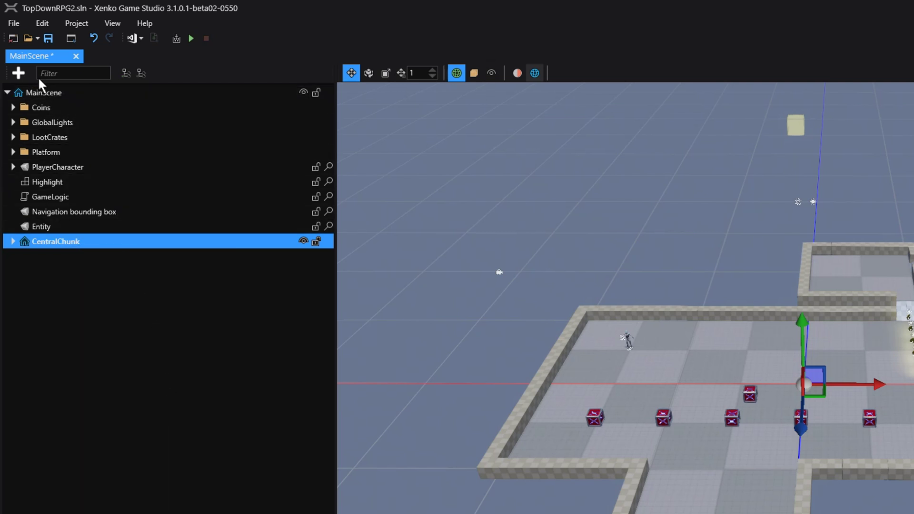
pyautogui.click(19, 73)
pyautogui.click(39, 114)
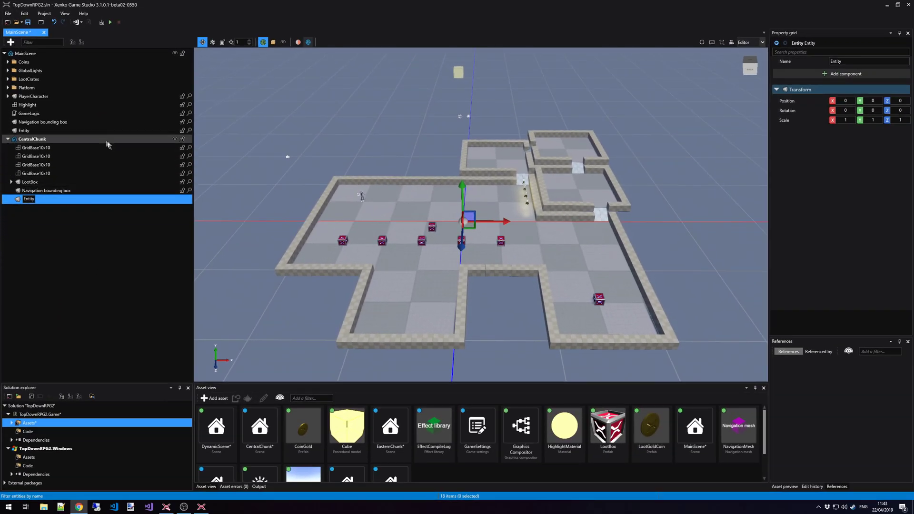
pyautogui.click(101, 138)
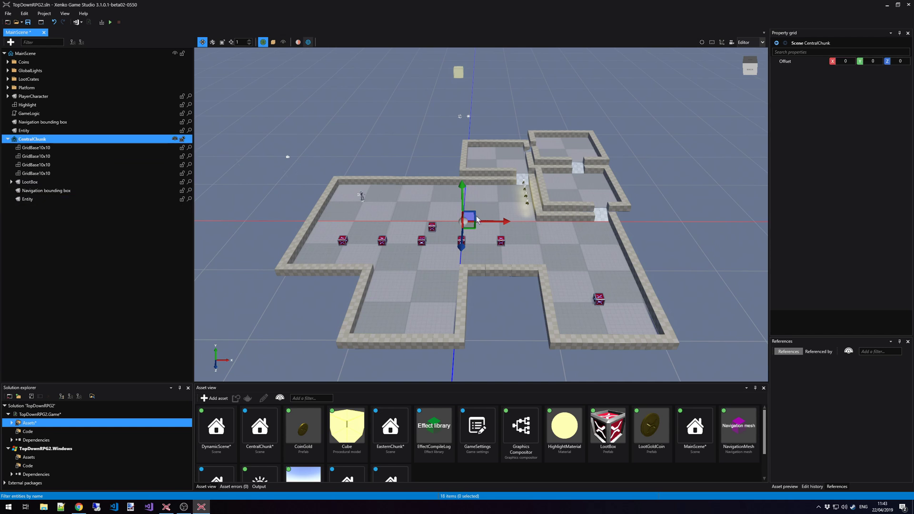
pyautogui.moveTo(476, 219); pyautogui.dragTo(524, 131)
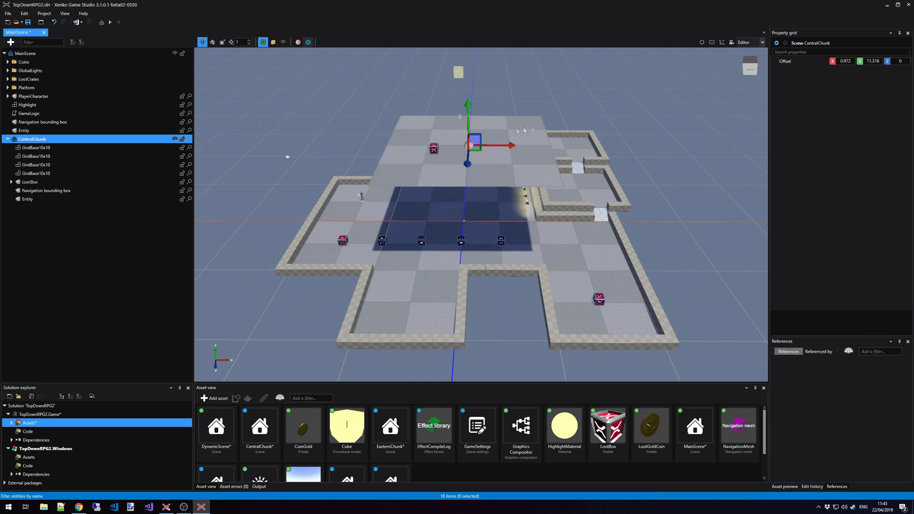
pyautogui.click(826, 62)
pyautogui.click(176, 139)
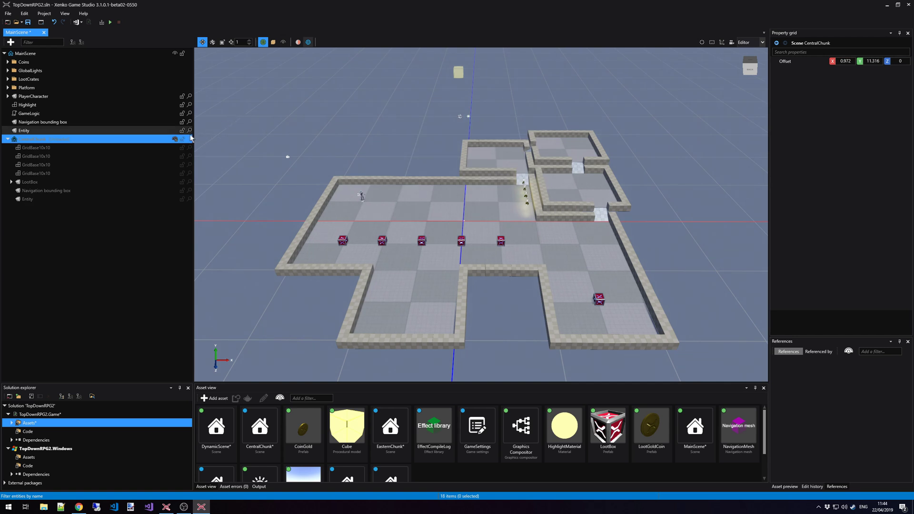
pyautogui.click(176, 140)
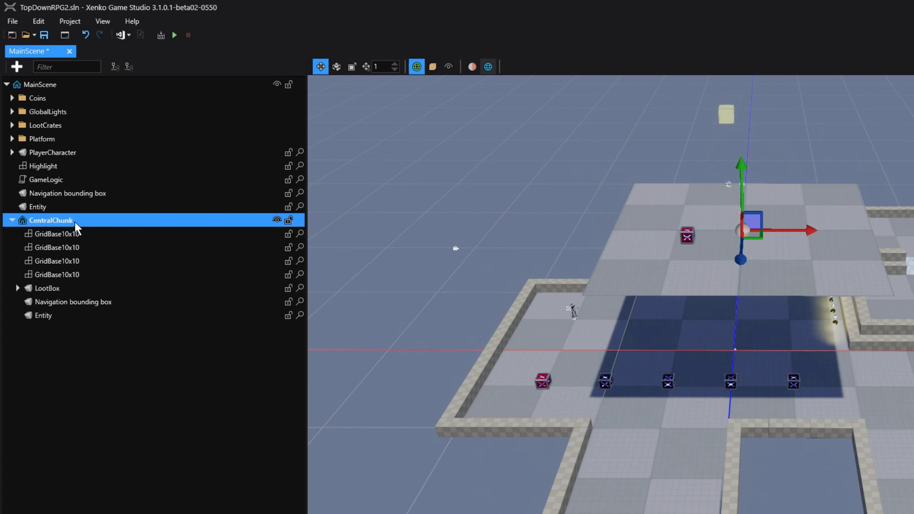
# - Lock all CentralChunk entities and set the third GridBase10x10 tile's Position X to 5
pyautogui.click(288, 219)
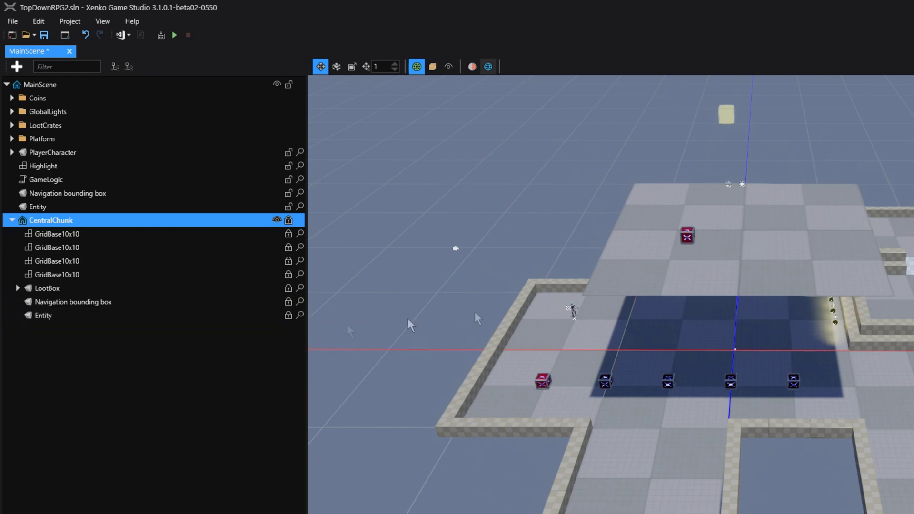
pyautogui.click(78, 261)
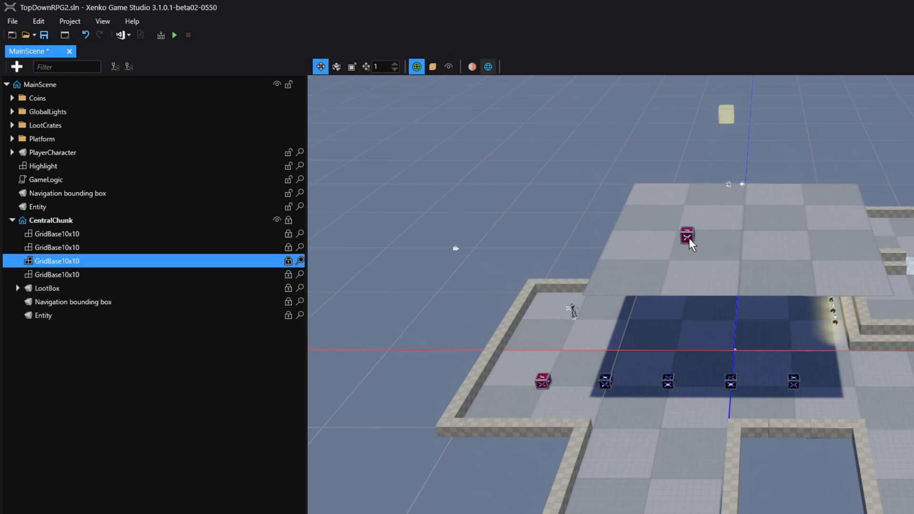
pyautogui.hotkey('ctrl', 'z')
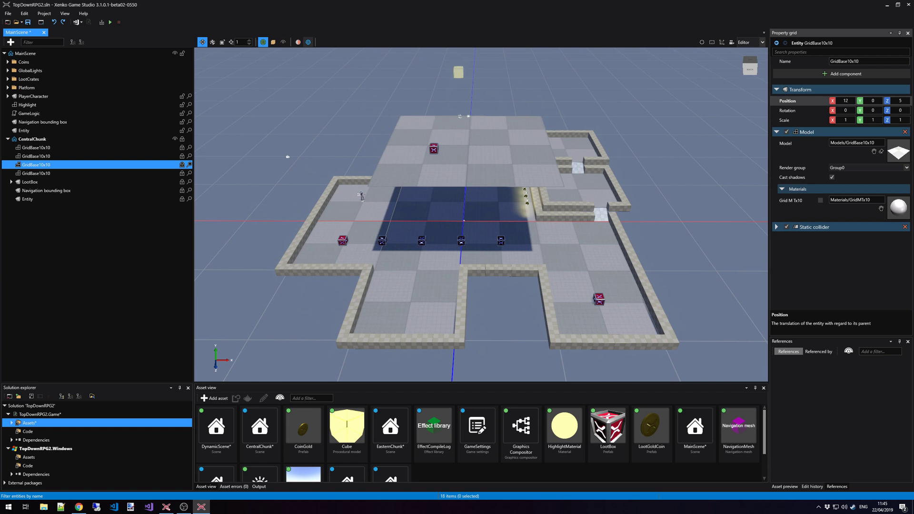
pyautogui.click(846, 101)
pyautogui.press('Return')
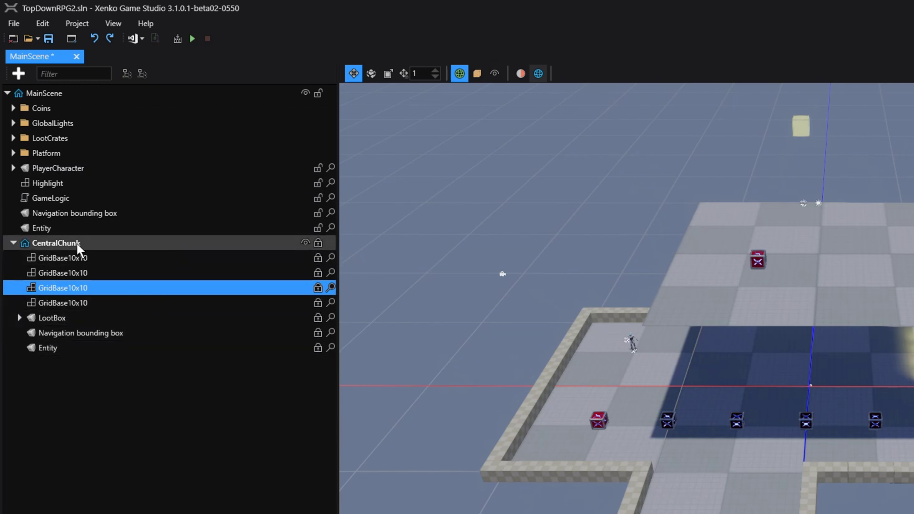
# - Expand PlayerCharacter and CameraTarget, then lock CameraTarget together with its Camera
pyautogui.click(13, 168)
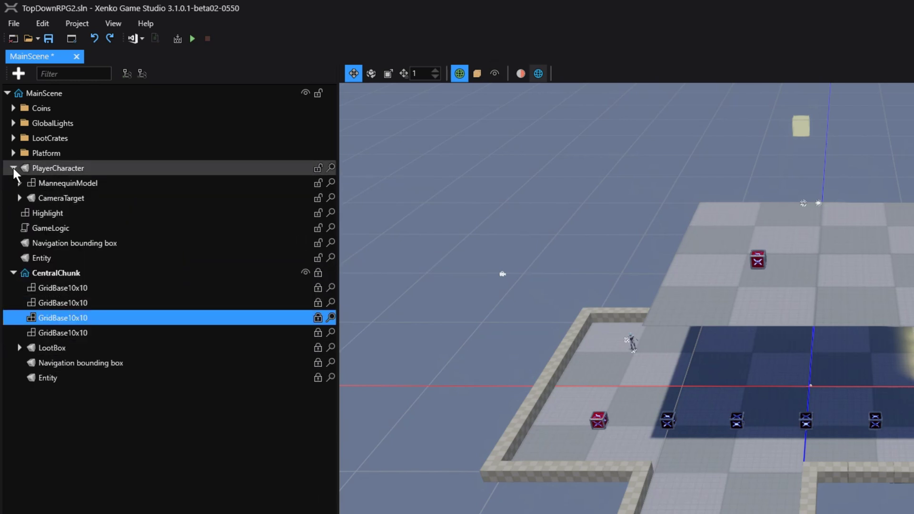
pyautogui.click(19, 197)
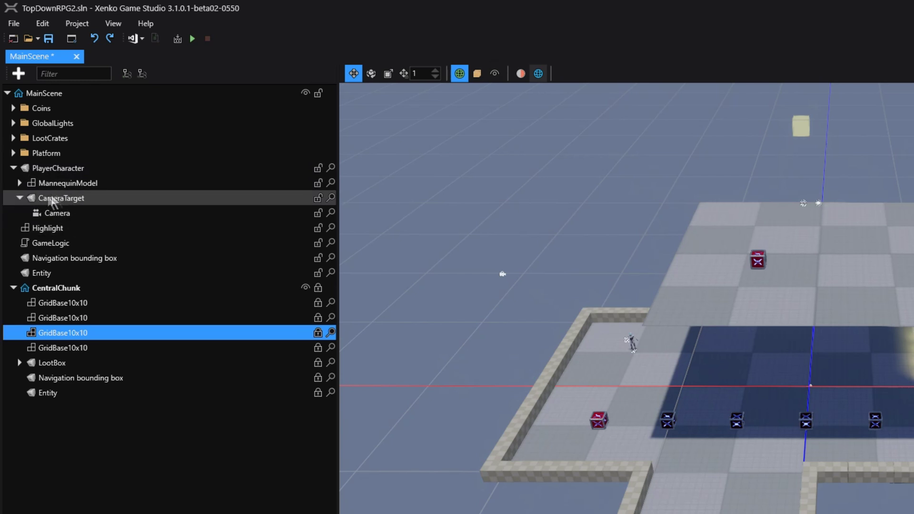
pyautogui.click(319, 197)
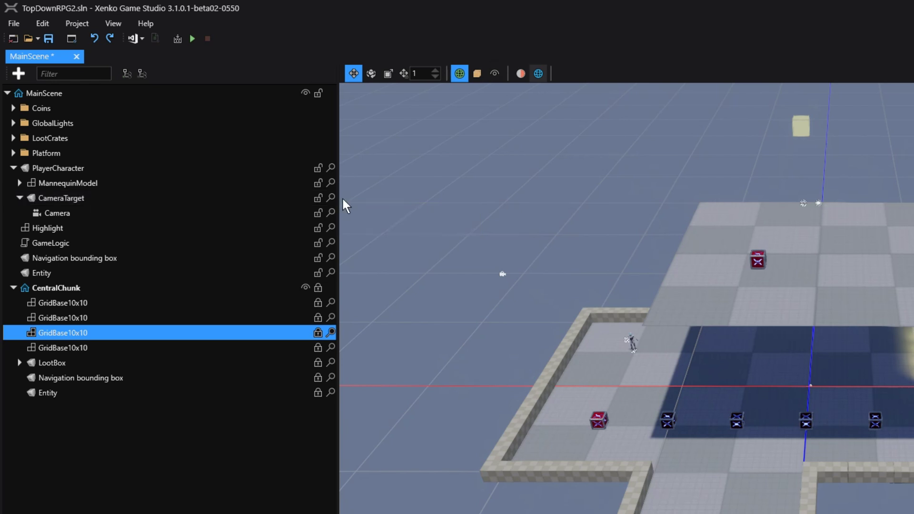
pyautogui.click(318, 197)
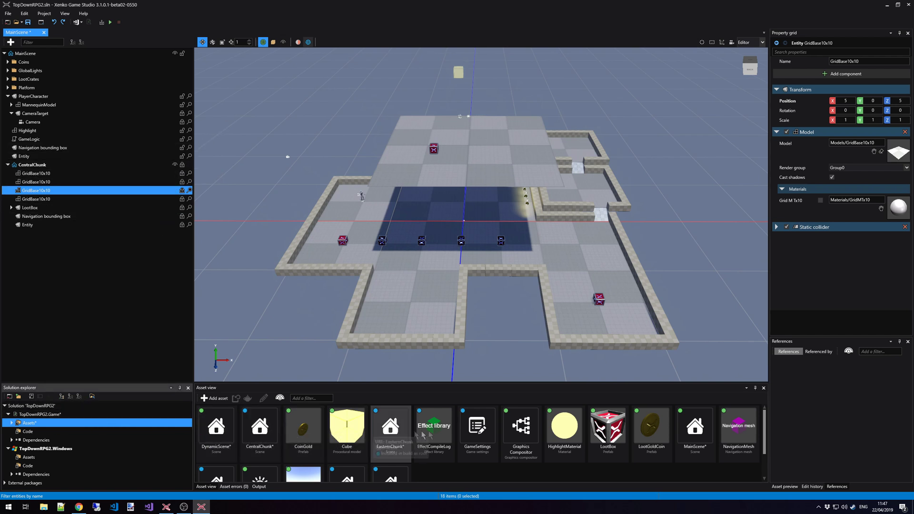
# - Open the GameSettings asset and keep MainScene selected as the Default Scene
pyautogui.click(470, 430)
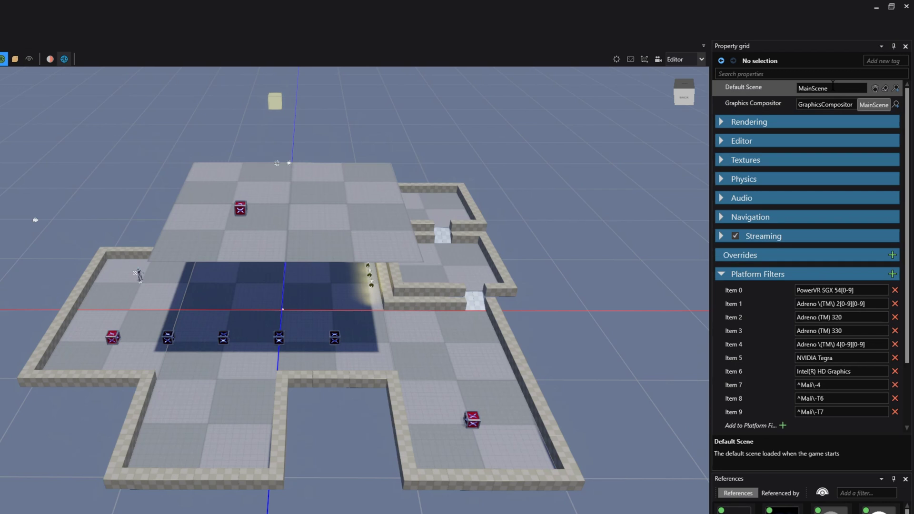
pyautogui.click(875, 89)
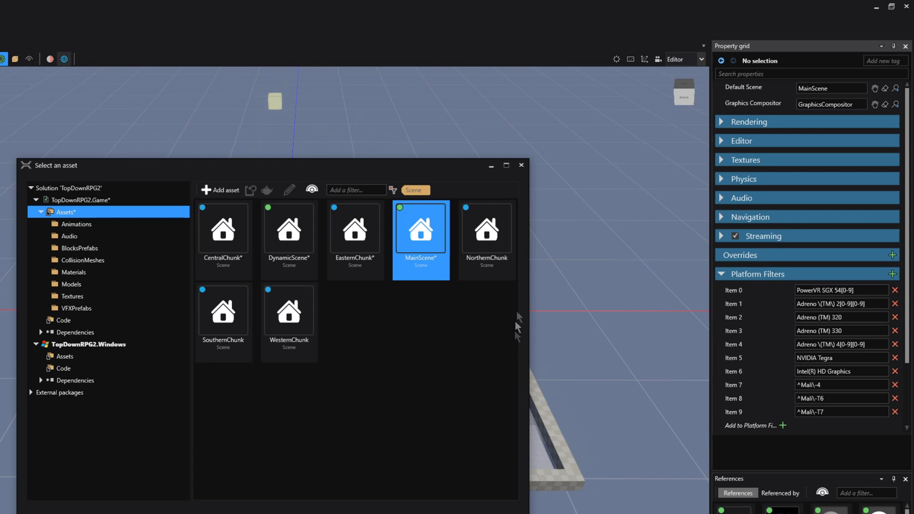
pyautogui.click(522, 165)
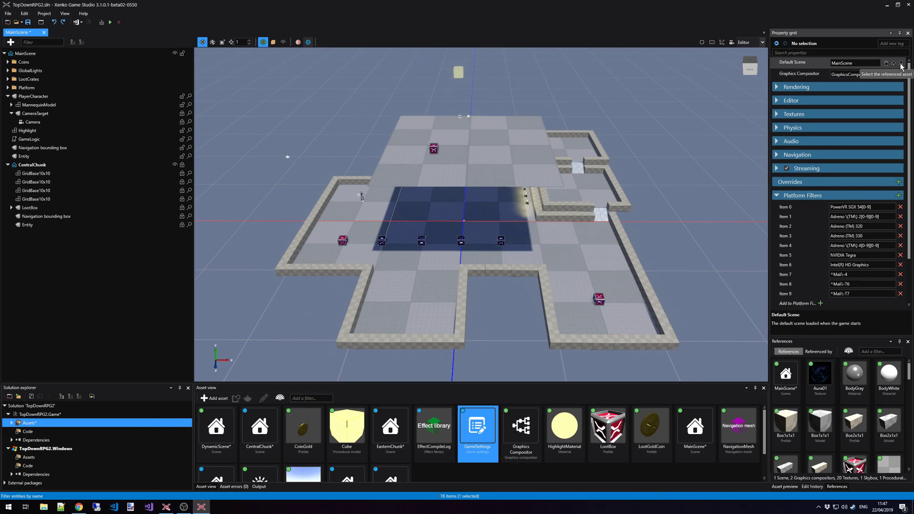
# - Follow the Default Scene reference to show the MainScene asset's properties
pyautogui.click(901, 72)
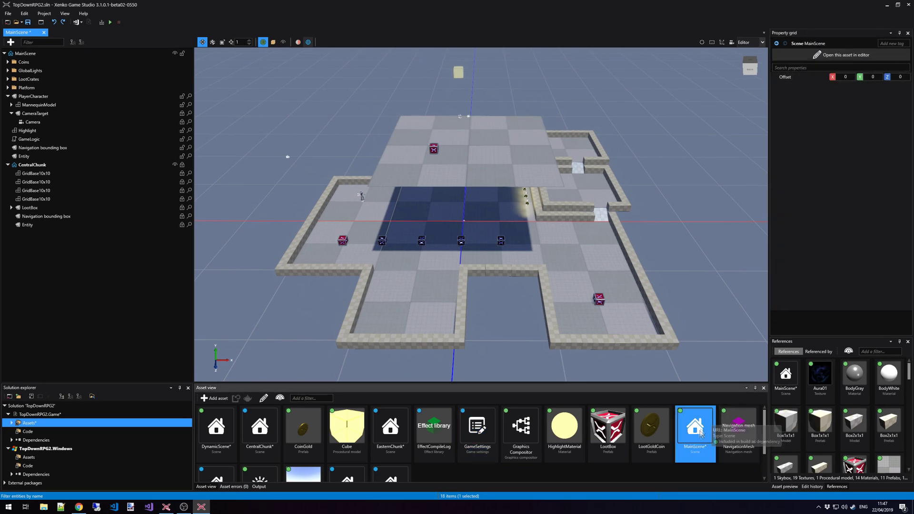